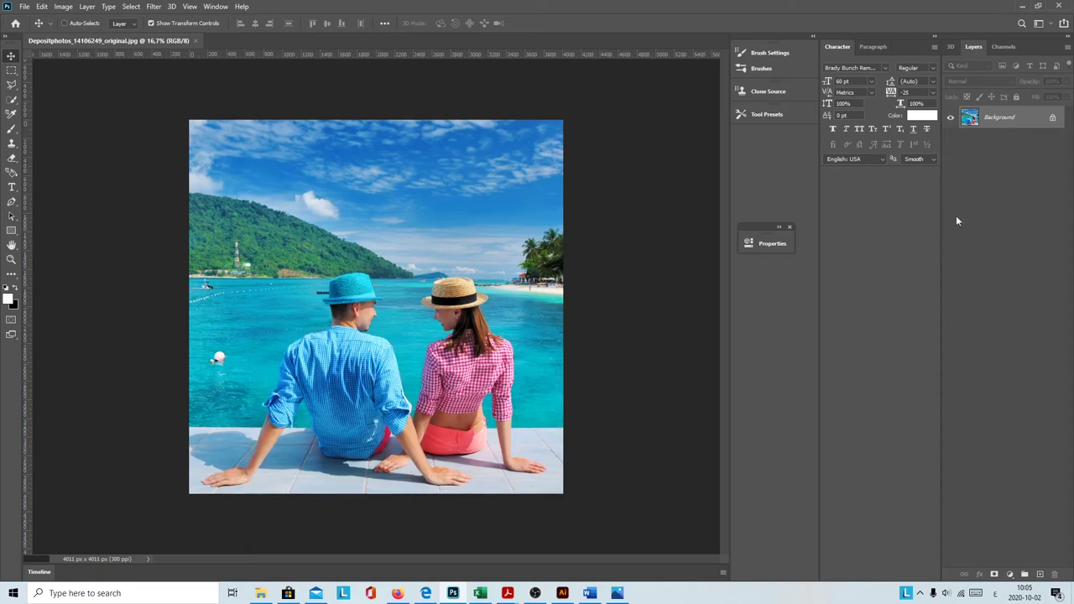
Step: Unlock the locked Background layer into an ordinary Layer 0
right_click(984, 119)
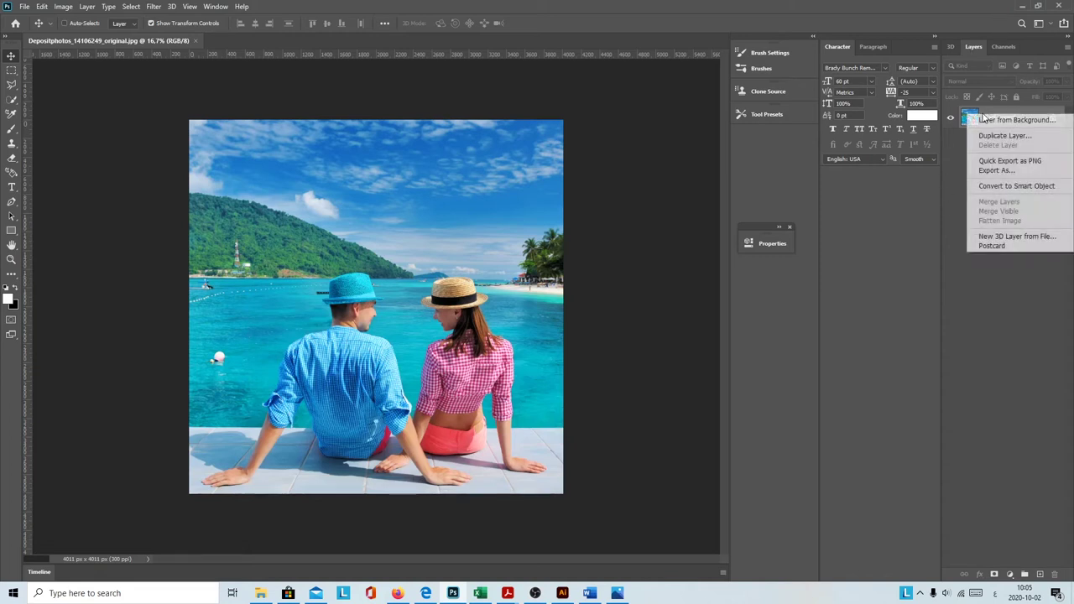
left_click(955, 160)
double_click(988, 122)
left_click(627, 175)
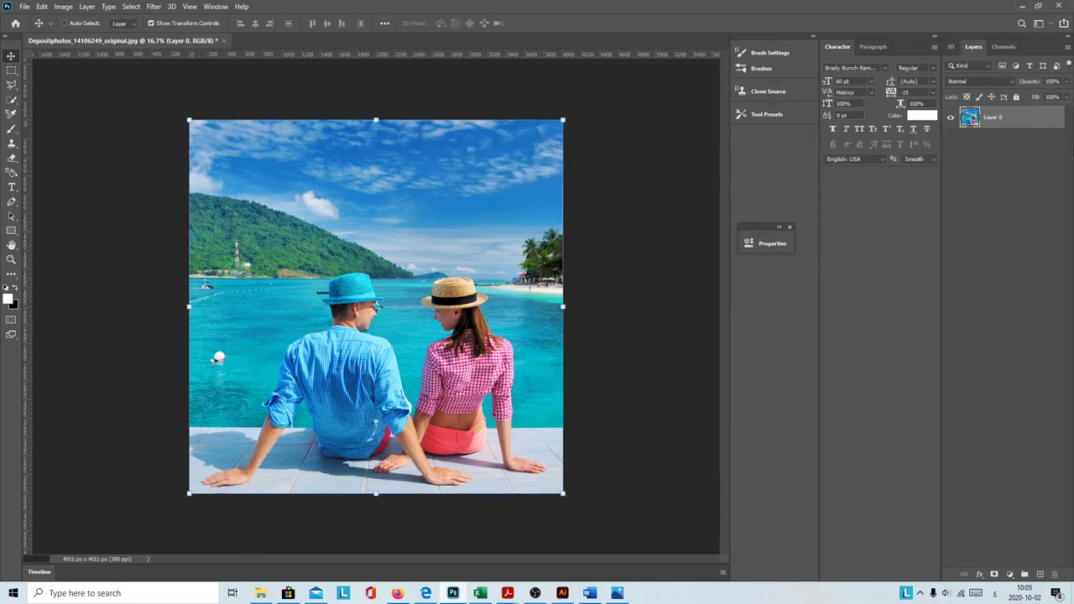
Step: Convert Layer 0 into a smart object from the Layers panel menu
left_click(1068, 51)
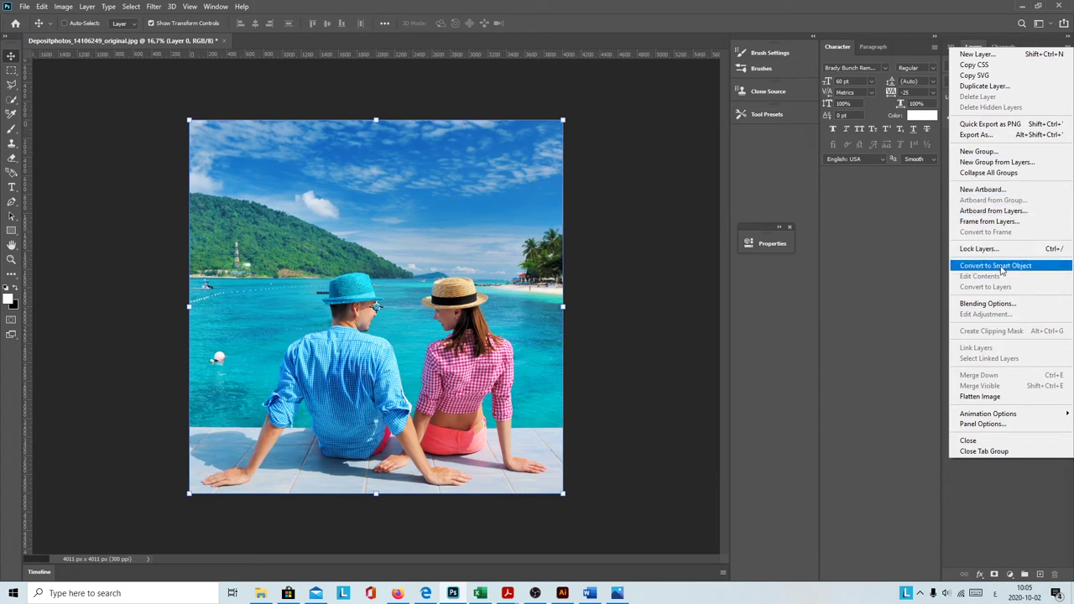
left_click(1044, 267)
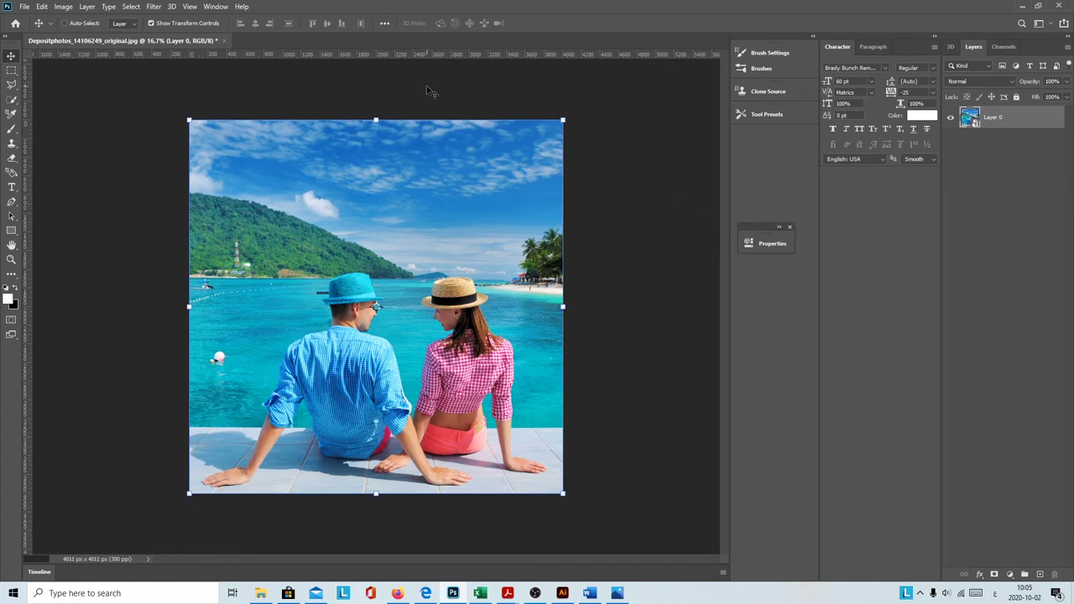
left_click(155, 9)
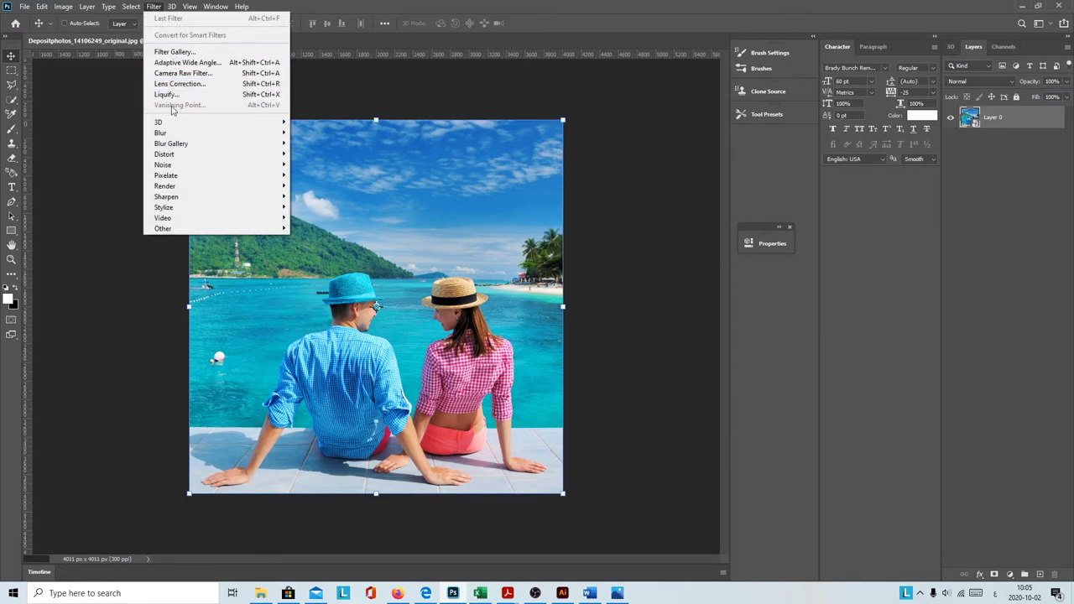
mouse_move(171, 144)
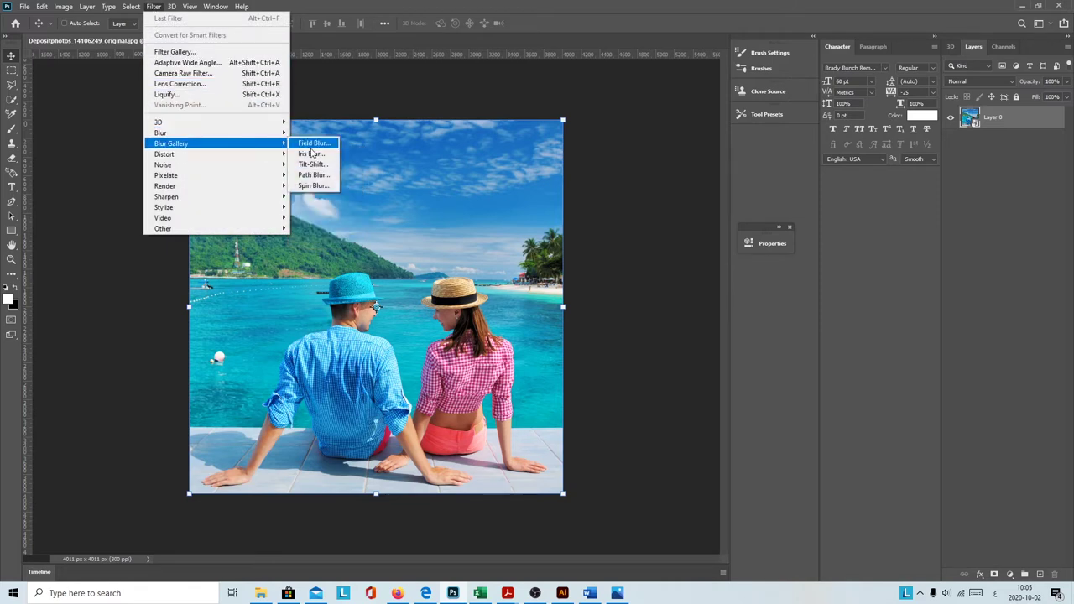
Step: Apply the Blur Gallery Tilt-Shift filter and enable Field Blur at 50 px
left_click(311, 161)
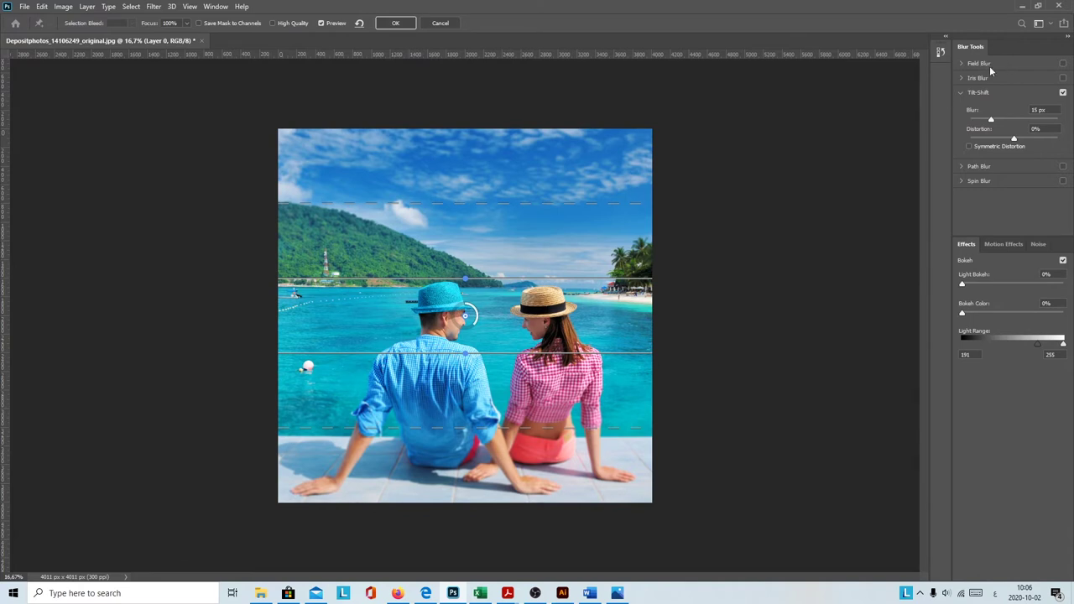
left_click(989, 65)
Step: Try Field Blur at 46 and 28 px, then settle it at a light 3 px
left_click_drag(995, 92, 1007, 93)
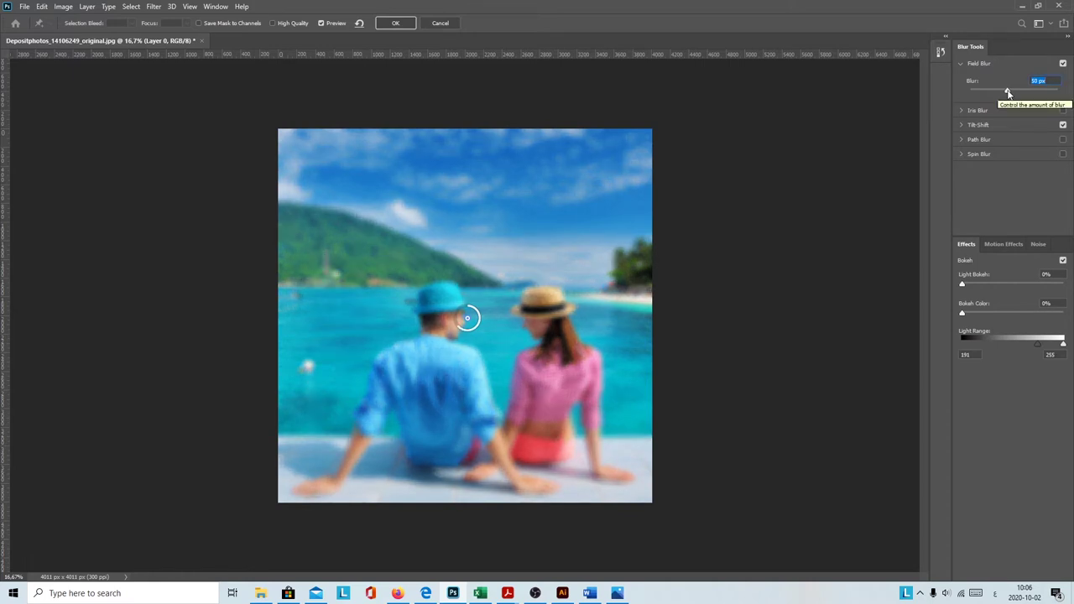
left_click_drag(1008, 92, 985, 94)
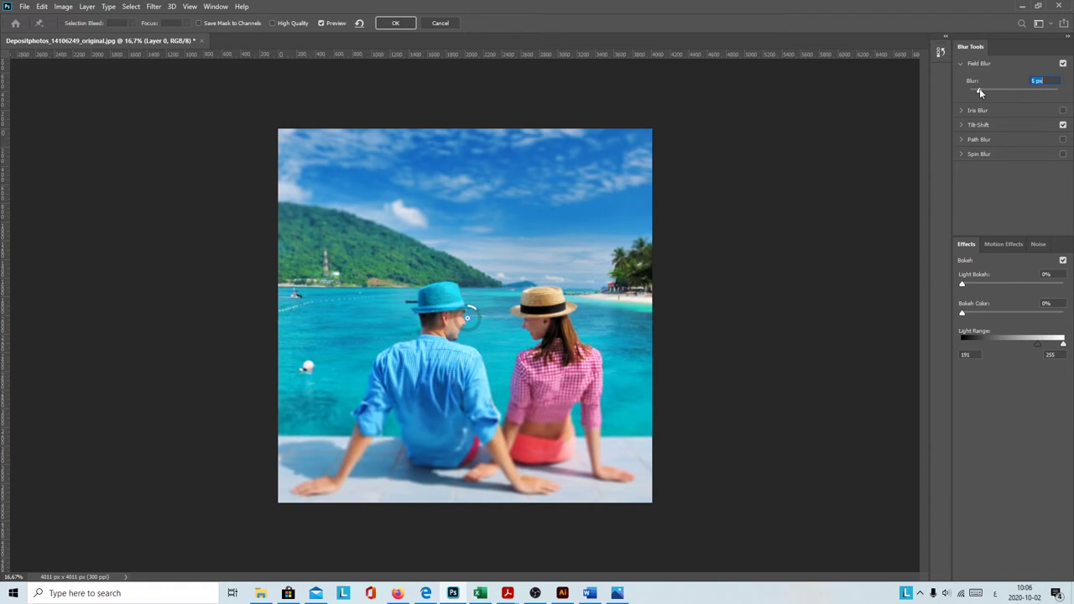
left_click_drag(975, 93, 973, 92)
left_click(963, 112)
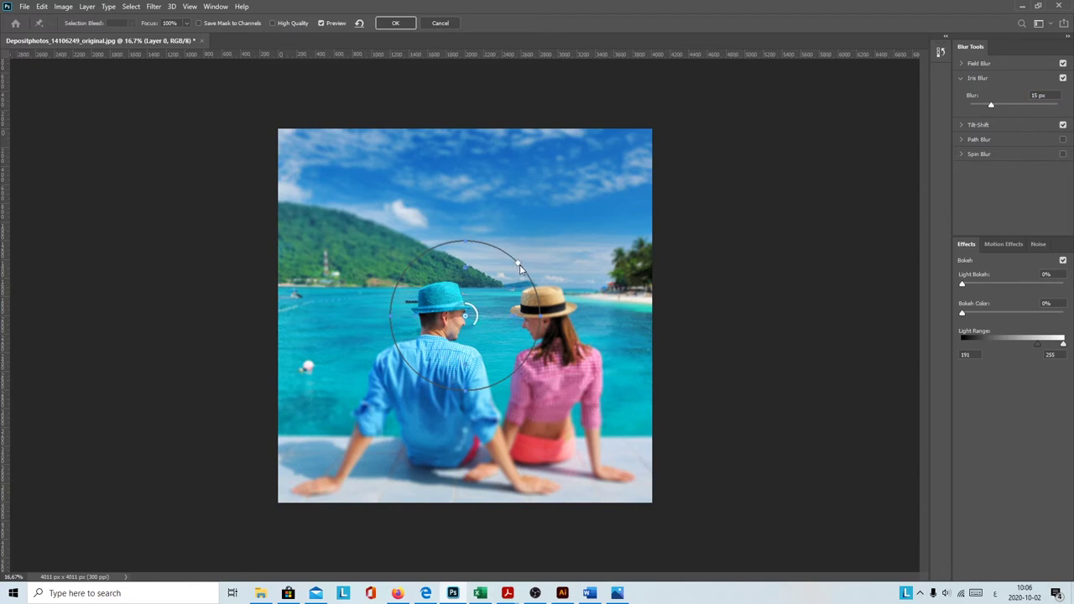
Step: Enlarge the Iris Blur area around the couple and raise its blur to about 234 px
left_click_drag(527, 272, 594, 230)
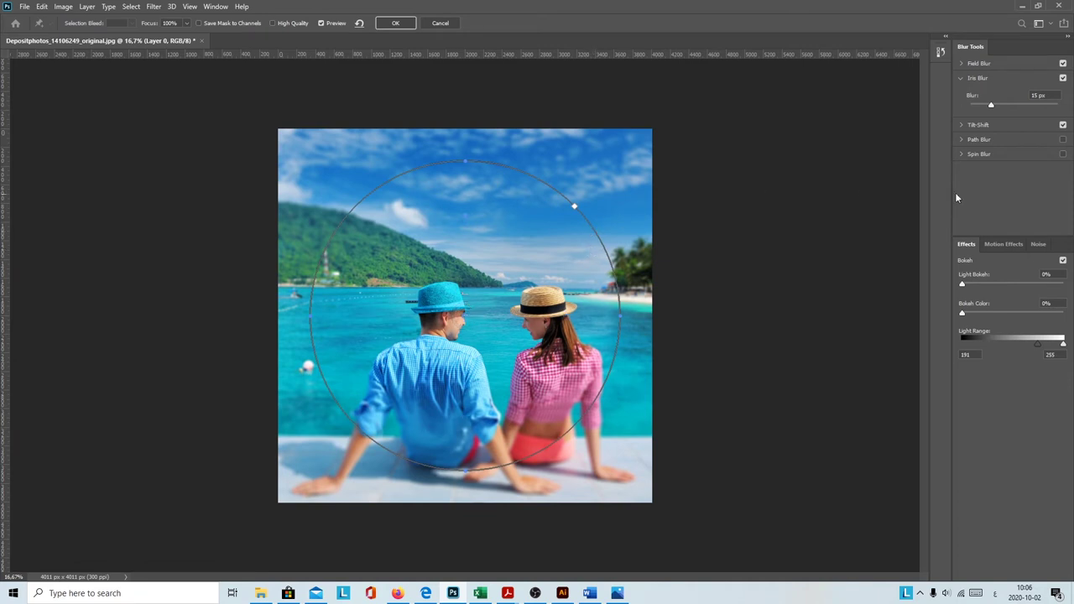
left_click_drag(991, 109, 1024, 111)
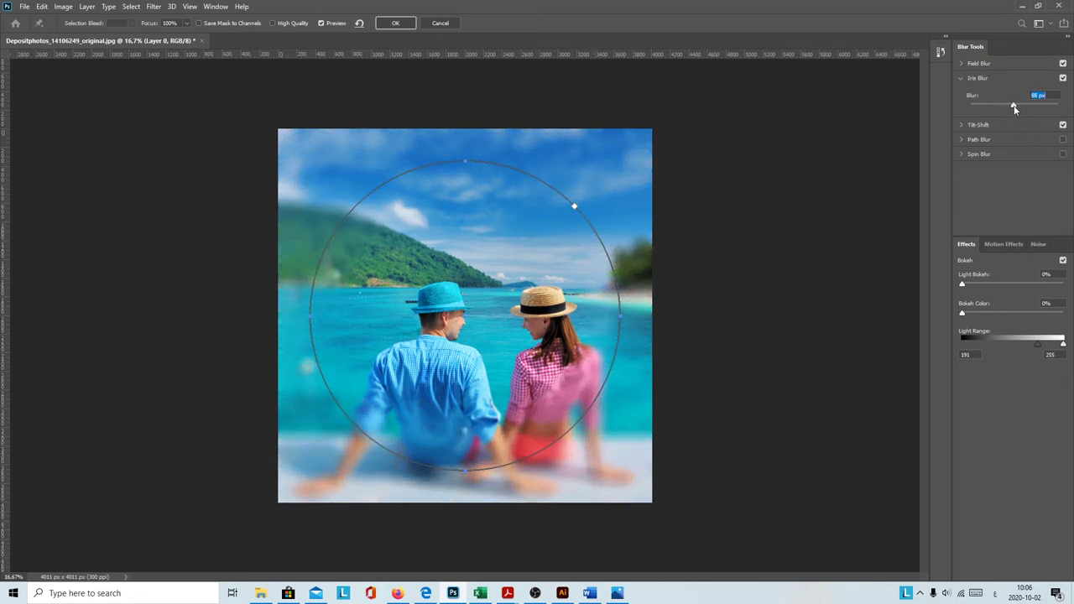
left_click_drag(1024, 107, 1035, 108)
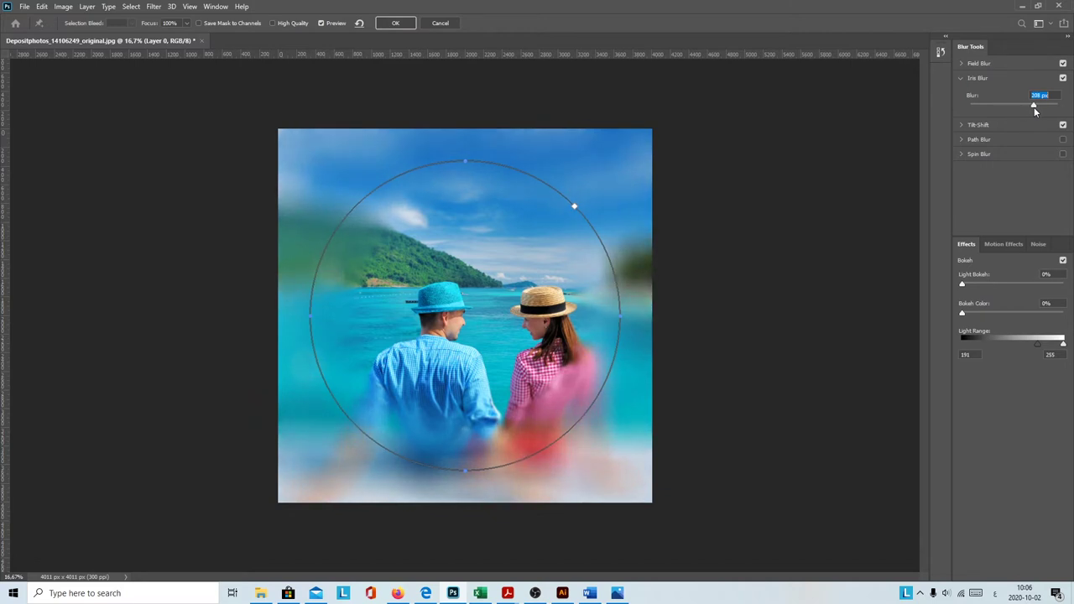
left_click_drag(1037, 112, 1043, 112)
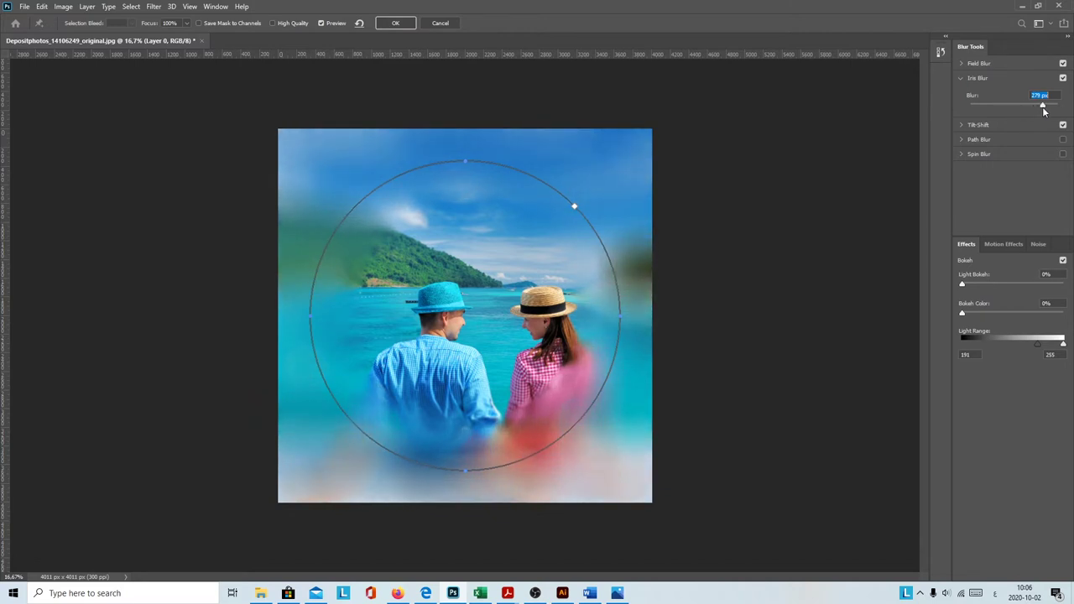
left_click_drag(1040, 111, 1037, 108)
Step: Reposition and slightly enlarge the iris circle, then settle Iris Blur at 99 px
left_click_drag(574, 205, 601, 192)
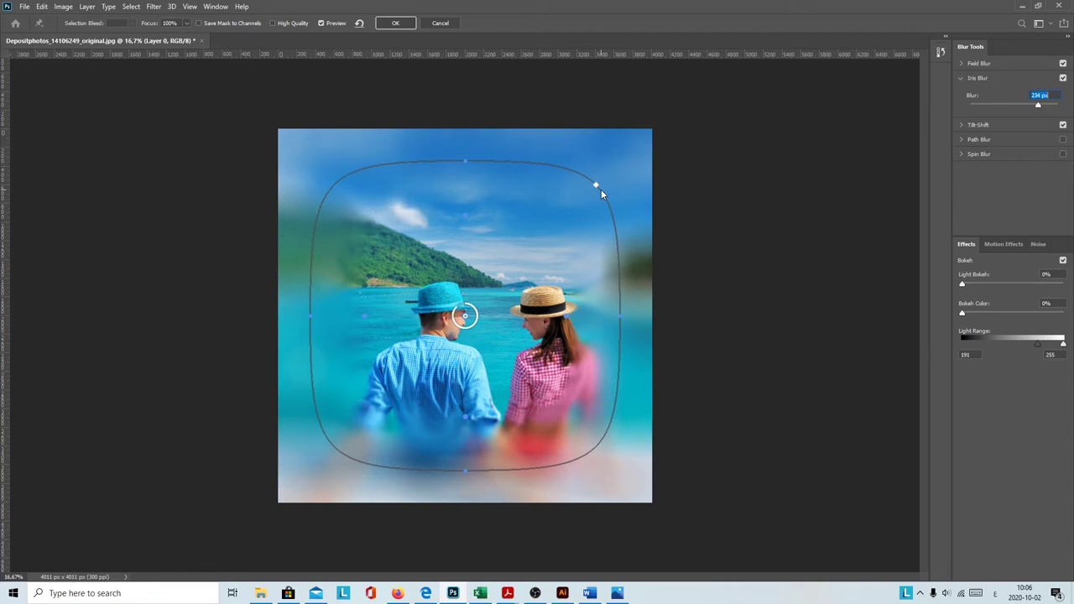
left_click_drag(600, 192, 577, 210)
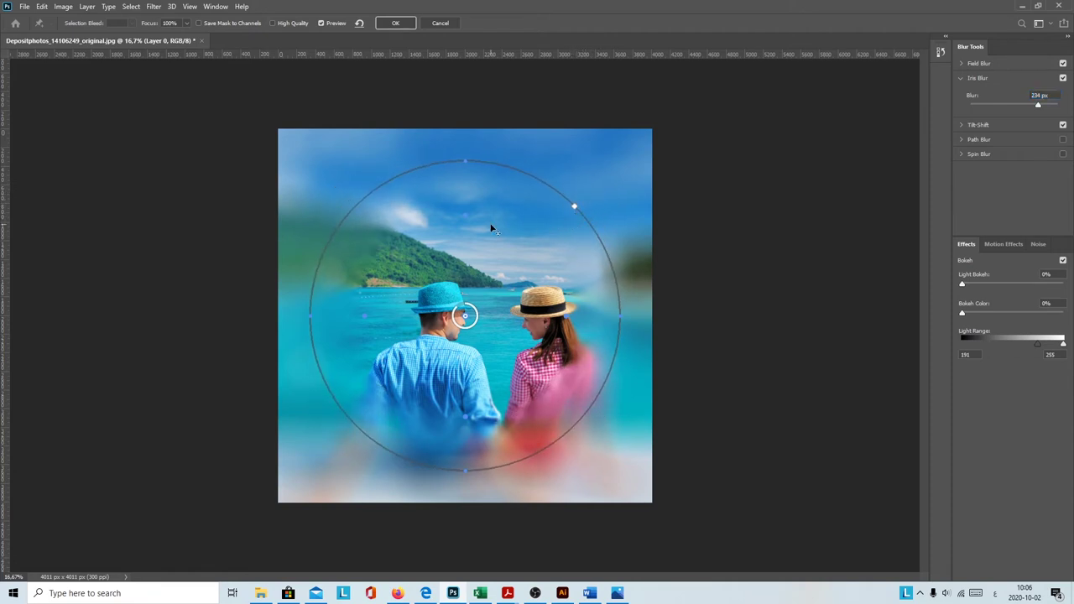
mouse_move(488, 224)
left_mouse_down()
mouse_move(492, 260)
mouse_move(496, 211)
mouse_move(494, 225)
left_mouse_up()
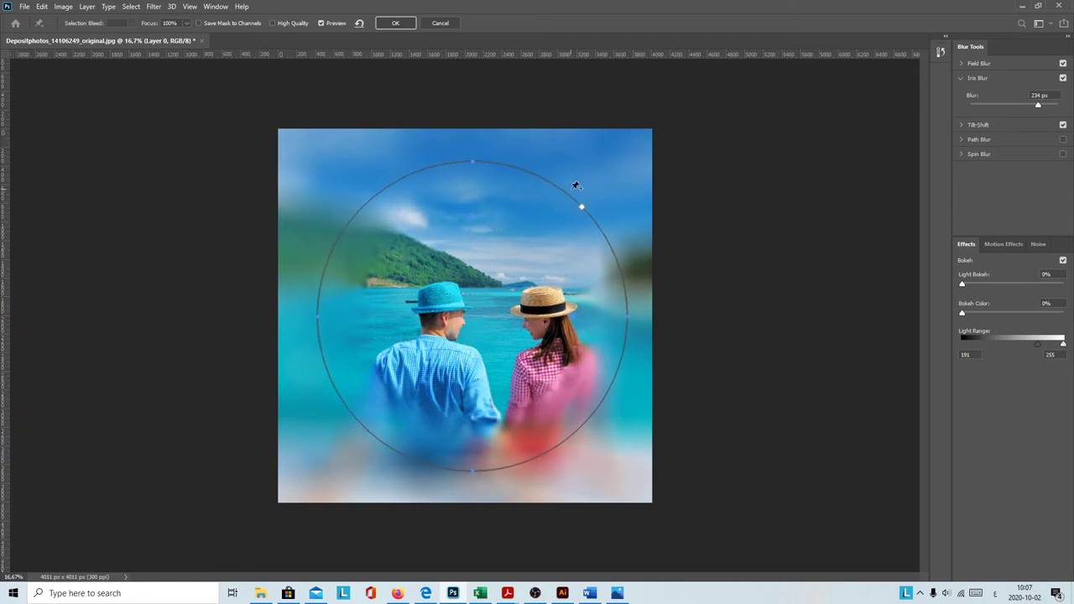
mouse_move(588, 218)
left_mouse_down()
mouse_move(605, 198)
mouse_move(571, 210)
left_mouse_up()
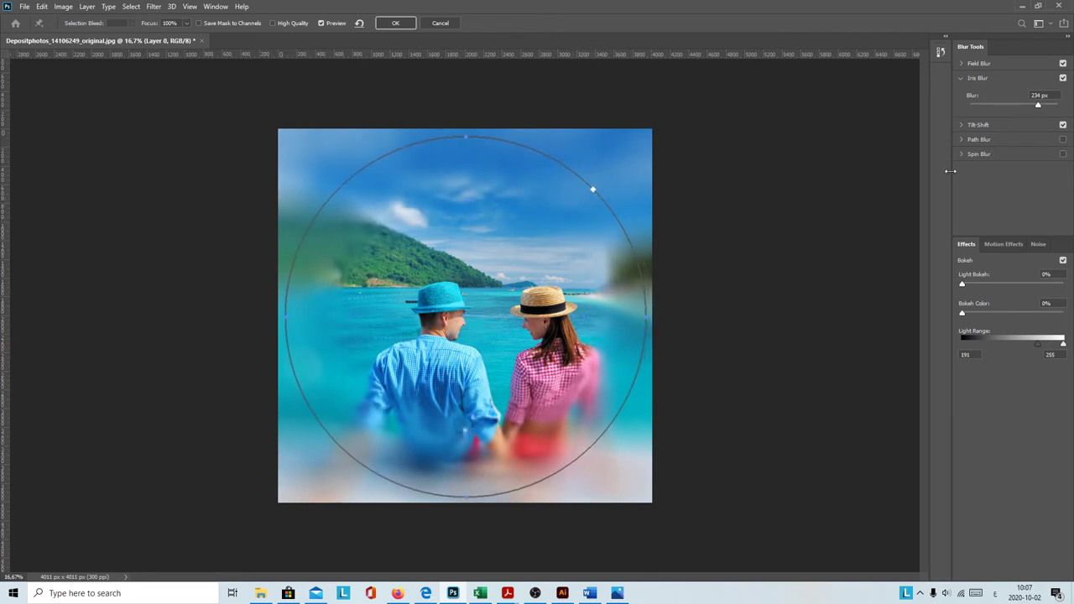
left_click_drag(1038, 105, 1052, 109)
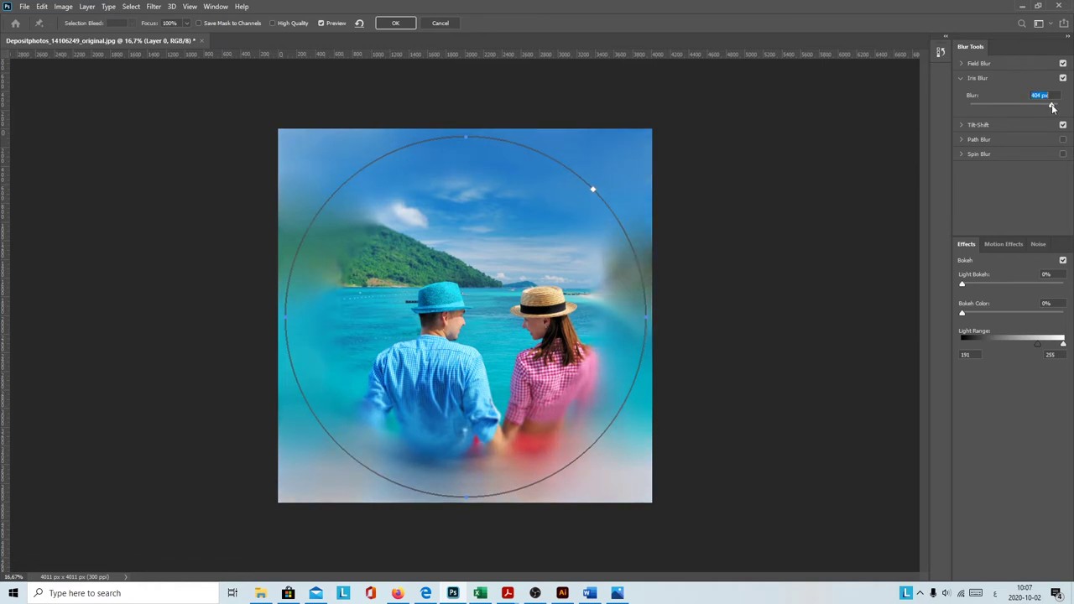
mouse_move(1053, 107)
left_mouse_down()
mouse_move(1002, 109)
mouse_move(1013, 112)
left_mouse_up()
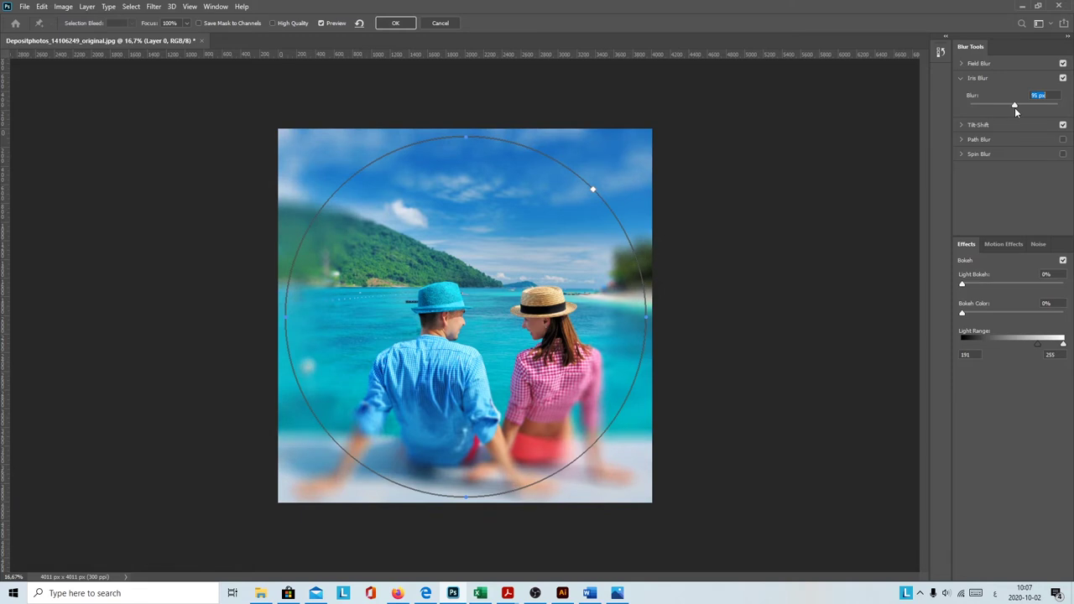
left_click_drag(1015, 109, 1016, 107)
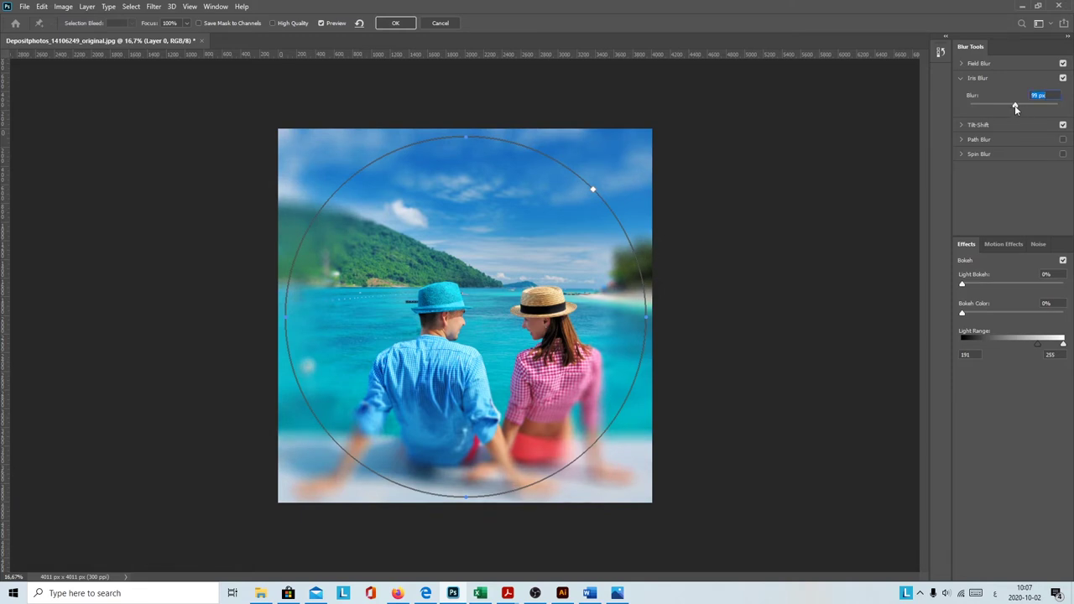
left_click(961, 77)
Step: Position the Tilt-Shift lines so the sharp band covers the couple's heads and shoulders
left_click(961, 92)
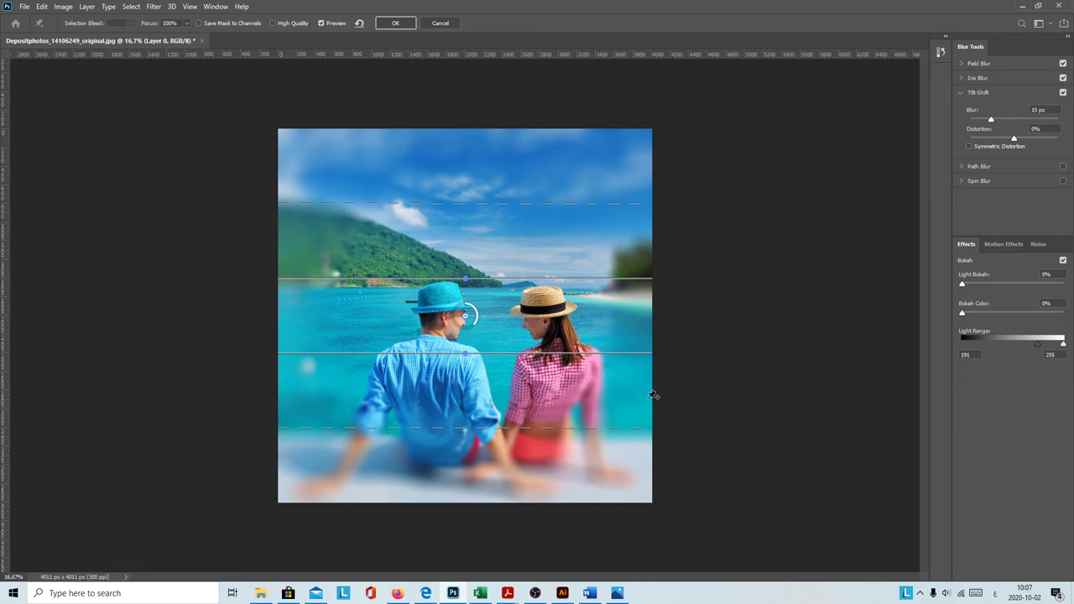
left_click_drag(502, 203, 504, 190)
left_click_drag(474, 353, 476, 379)
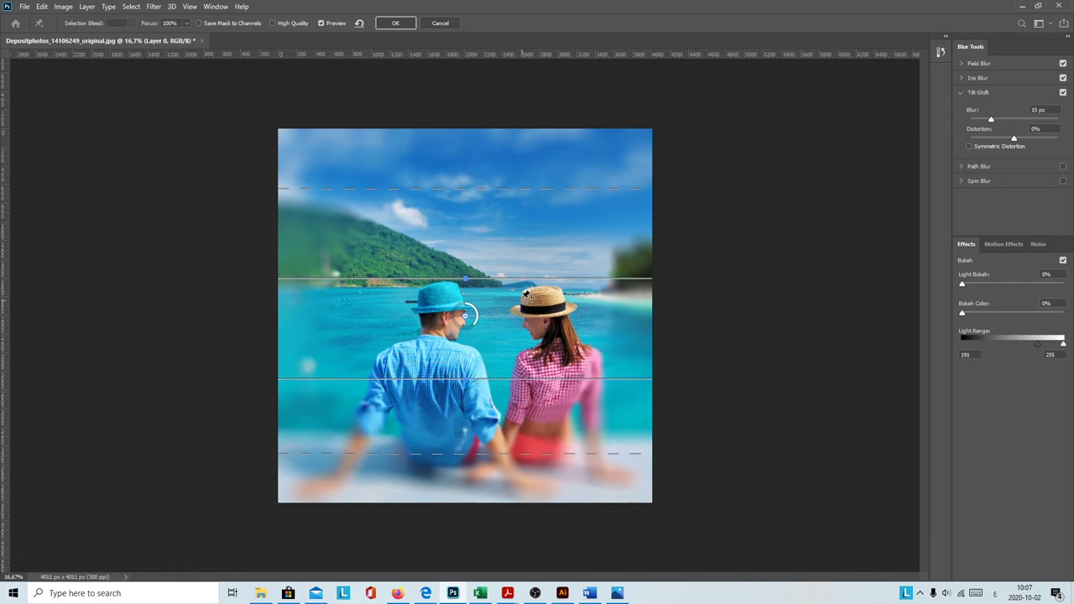
left_click_drag(522, 278, 513, 270)
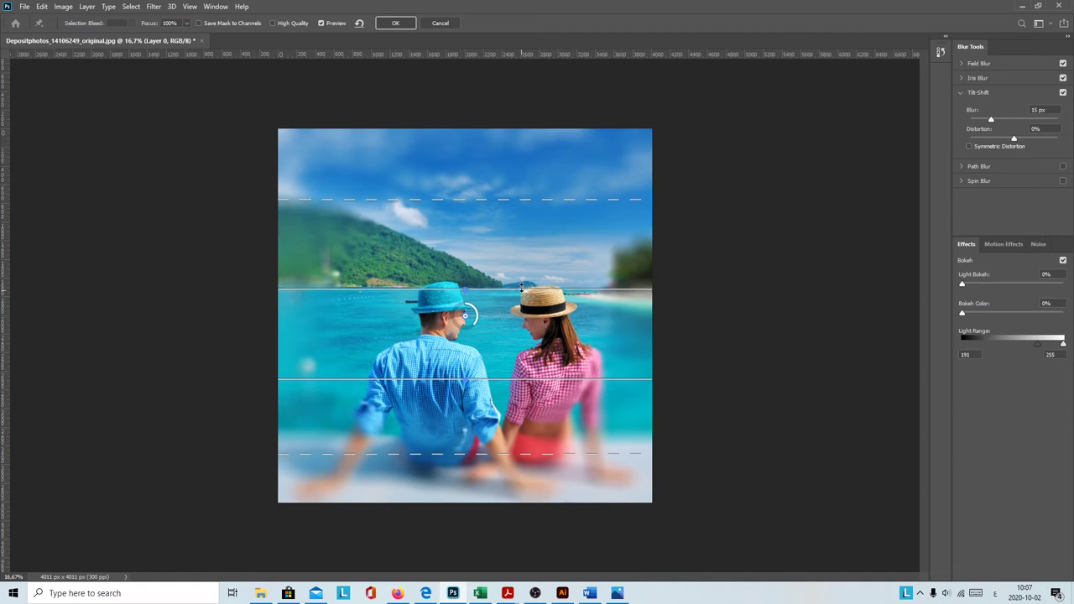
left_click_drag(503, 379, 503, 370)
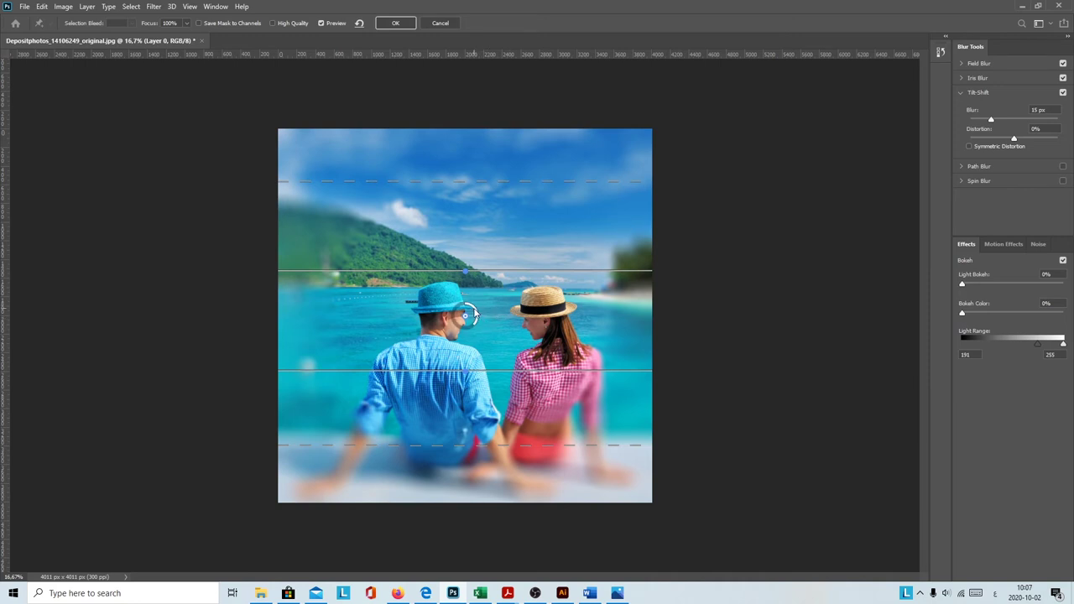
Step: Set the Tilt-Shift blur ring to a subtle 30 px and zoom to 50%
mouse_move(472, 315)
left_mouse_down()
mouse_move(474, 334)
mouse_move(460, 316)
mouse_move(473, 311)
mouse_move(460, 315)
left_mouse_up()
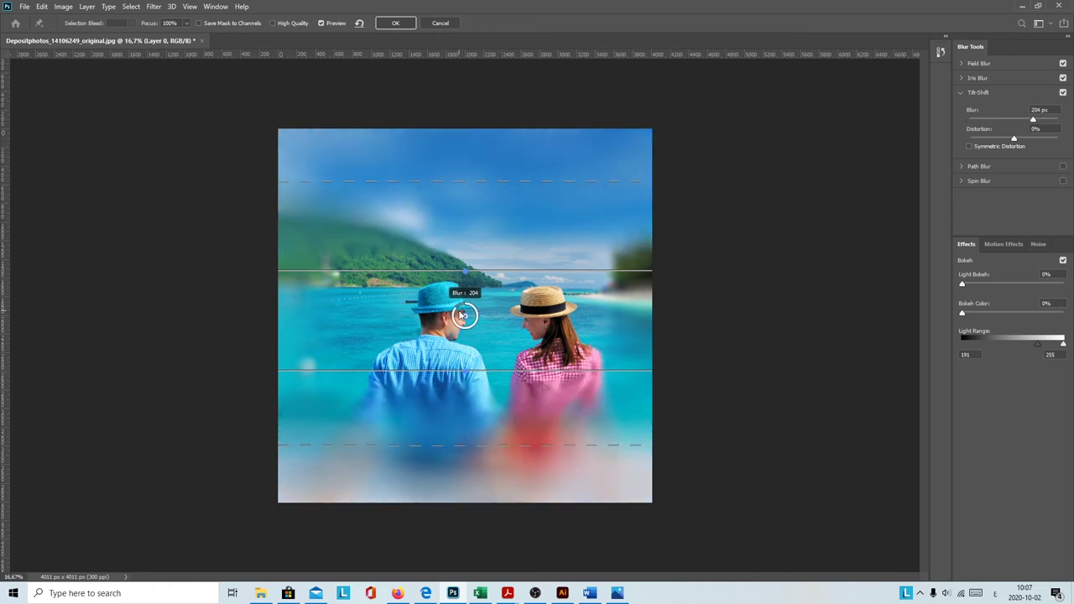
left_click_drag(461, 315, 462, 315)
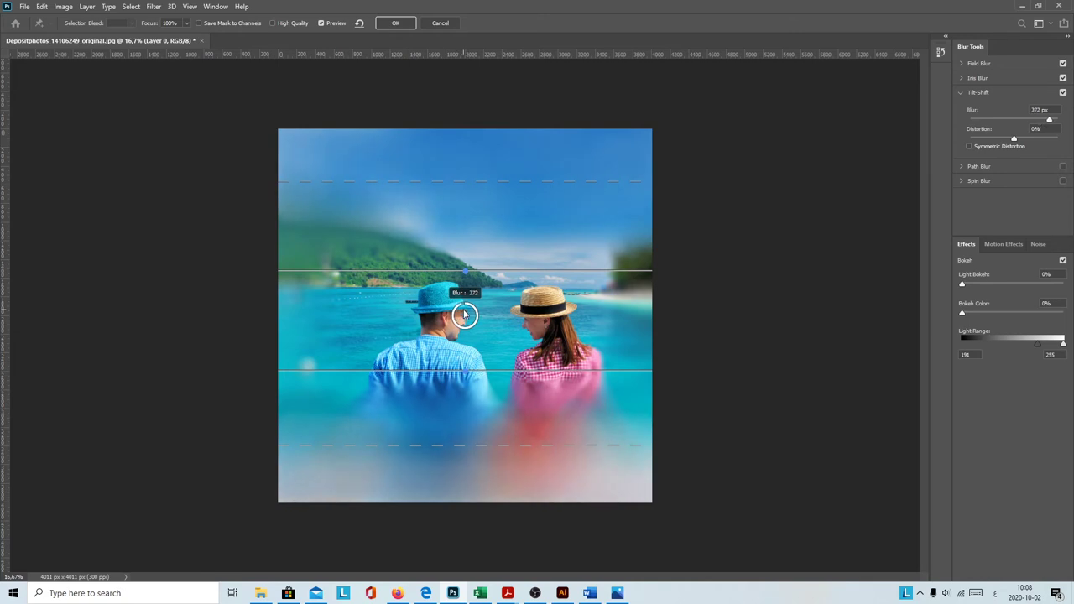
mouse_move(462, 314)
left_mouse_down()
mouse_move(471, 325)
mouse_move(487, 312)
mouse_move(466, 300)
mouse_move(478, 319)
mouse_move(459, 331)
left_mouse_up()
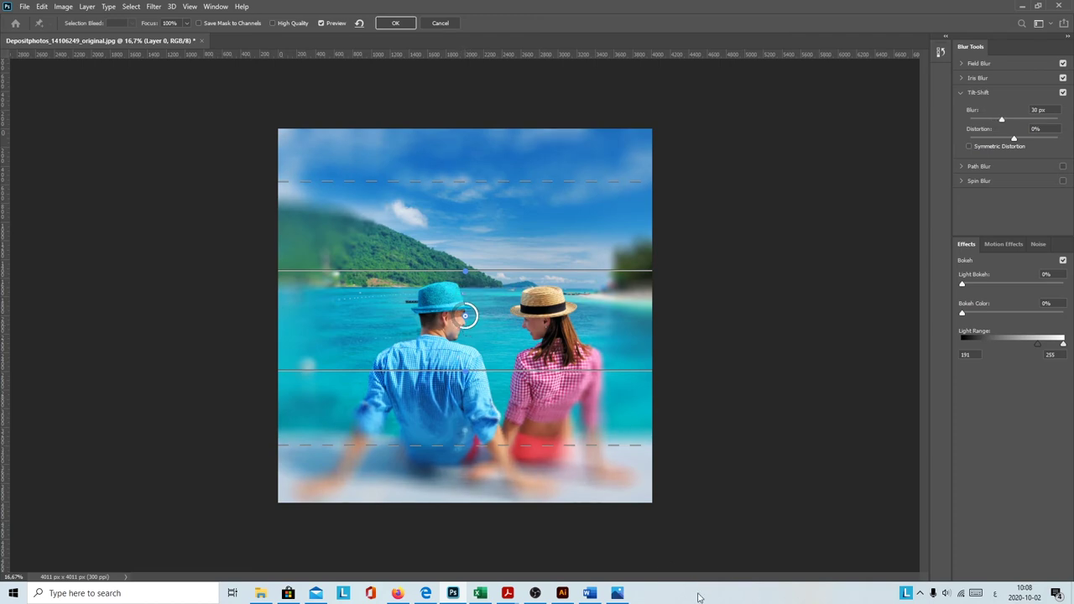
key("ctrl+plus")
key("ctrl+plus")
key("ctrl+plus")
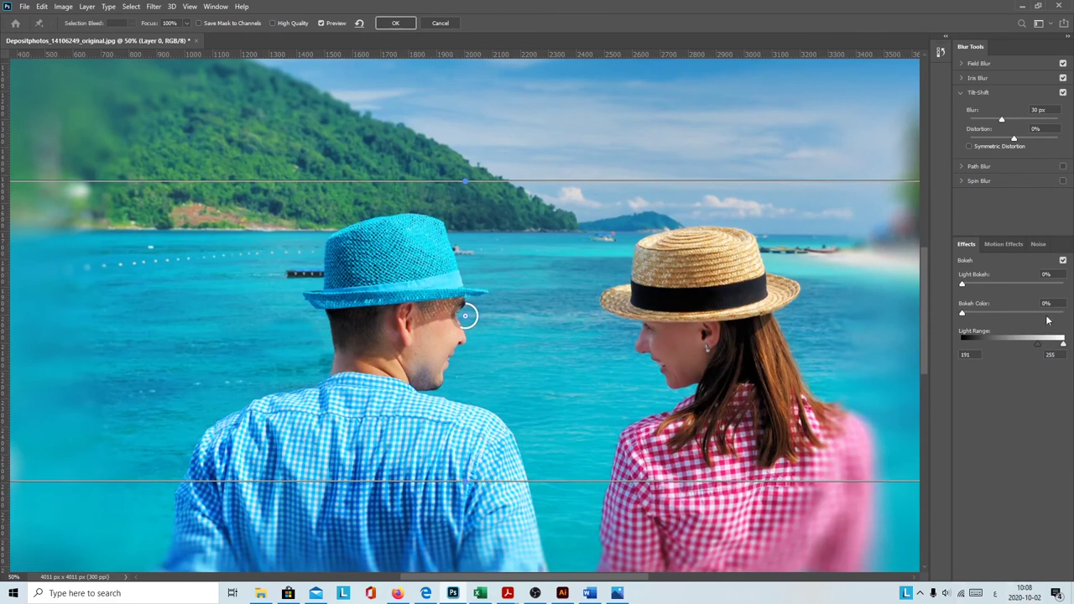
Step: In the Noise panel, set grain Amount 34.25%, Size 55%, Color 35%, Highlights 38%
left_click(1039, 244)
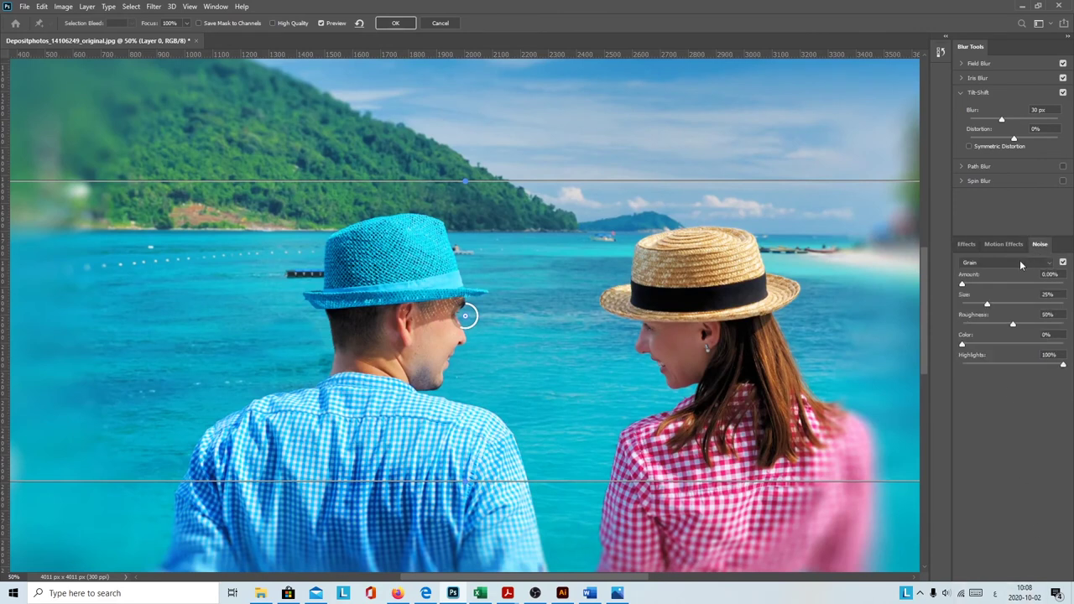
left_click_drag(962, 286, 997, 289)
left_click_drag(962, 345, 996, 347)
left_click_drag(987, 305, 1019, 314)
left_click_drag(1061, 364, 974, 368)
key("ctrl+minus")
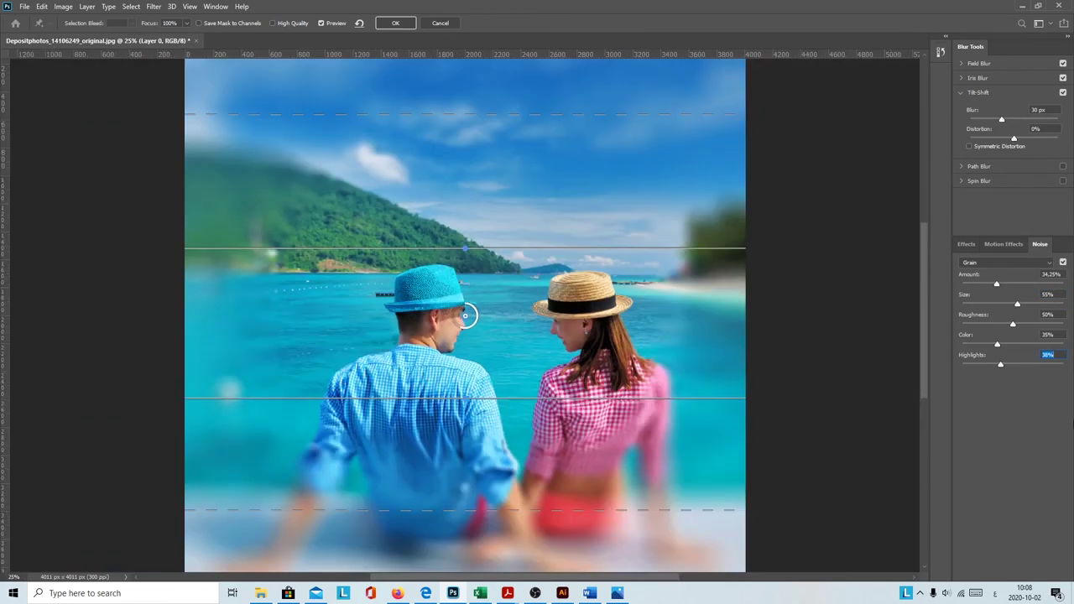
key("ctrl+minus")
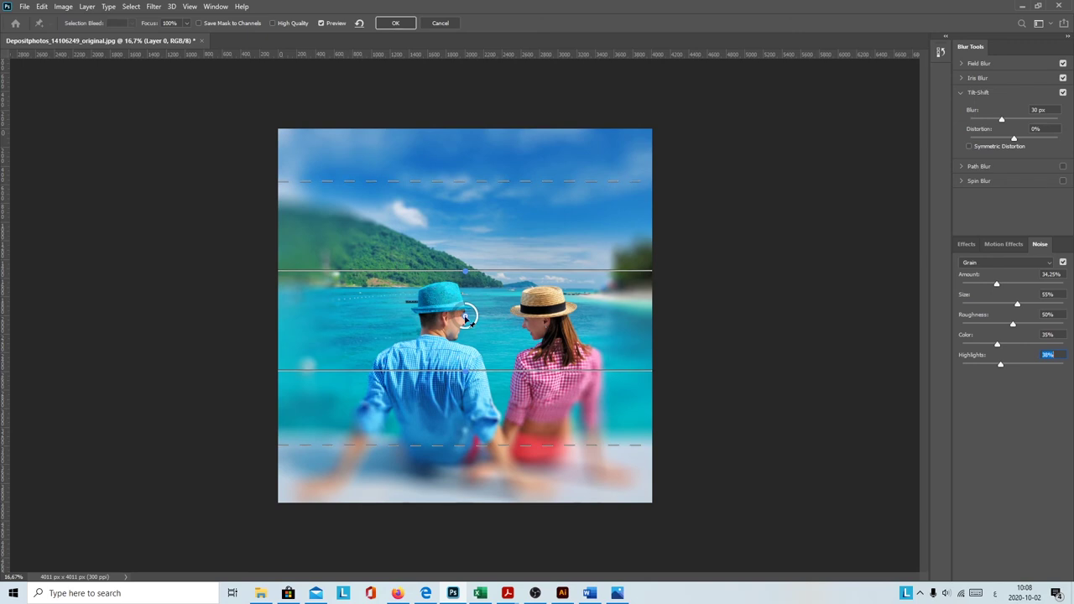
Step: Lower the Tilt-Shift blur to 3 px and commit the Blur Gallery as a smart filter
left_click_drag(476, 312, 472, 329)
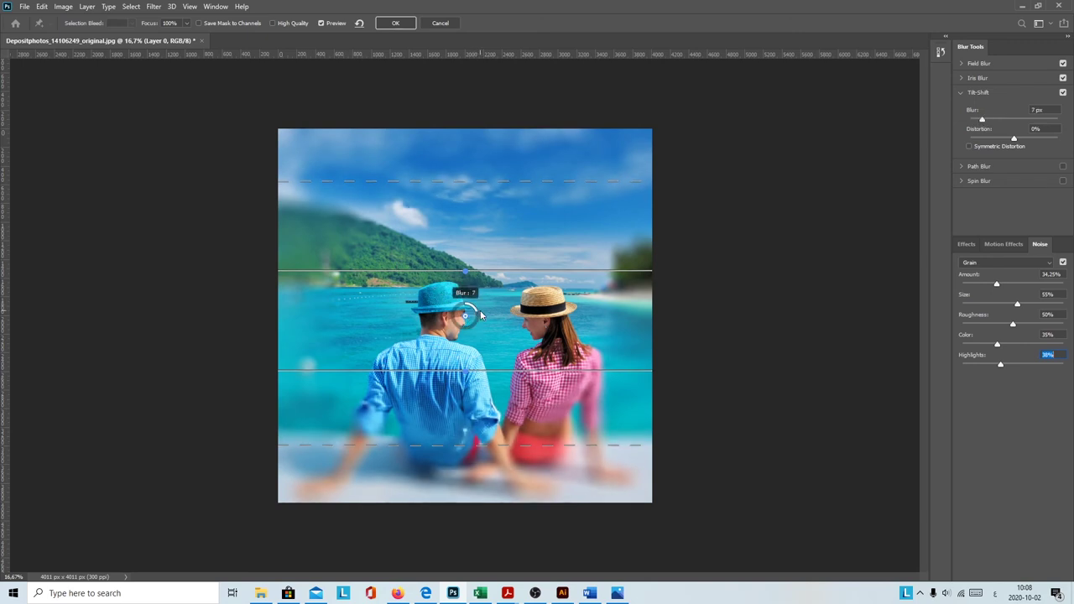
mouse_move(472, 329)
left_mouse_down()
mouse_move(450, 317)
mouse_move(481, 317)
mouse_move(471, 313)
left_mouse_up()
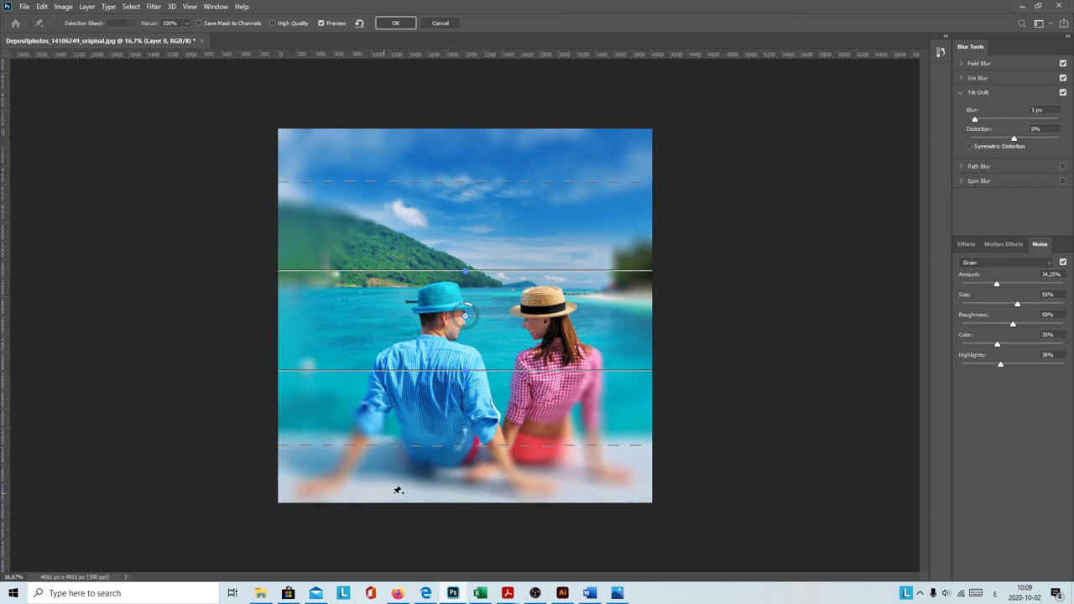
left_click(391, 24)
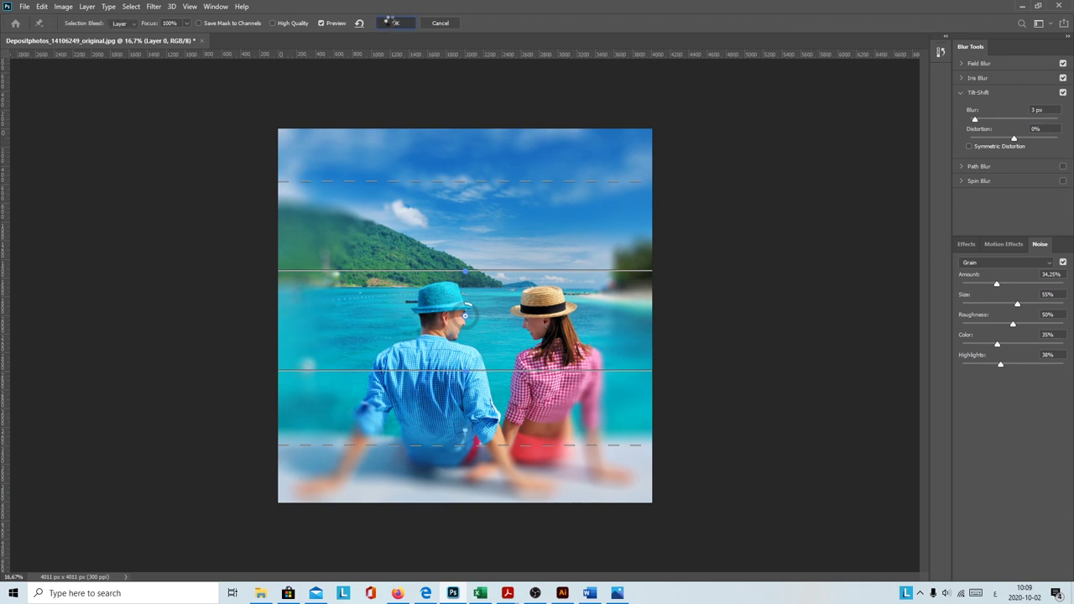